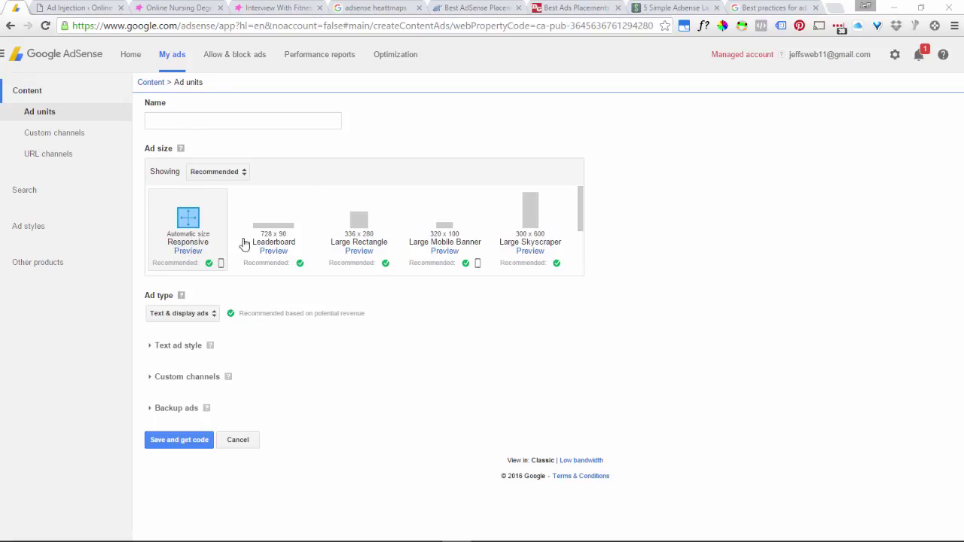
- Review the available ad size categories and the recommended ad sizes, including the 300 x 250 Medium Rectangle
{"action": "left_click", "coordinate": [226, 174]}
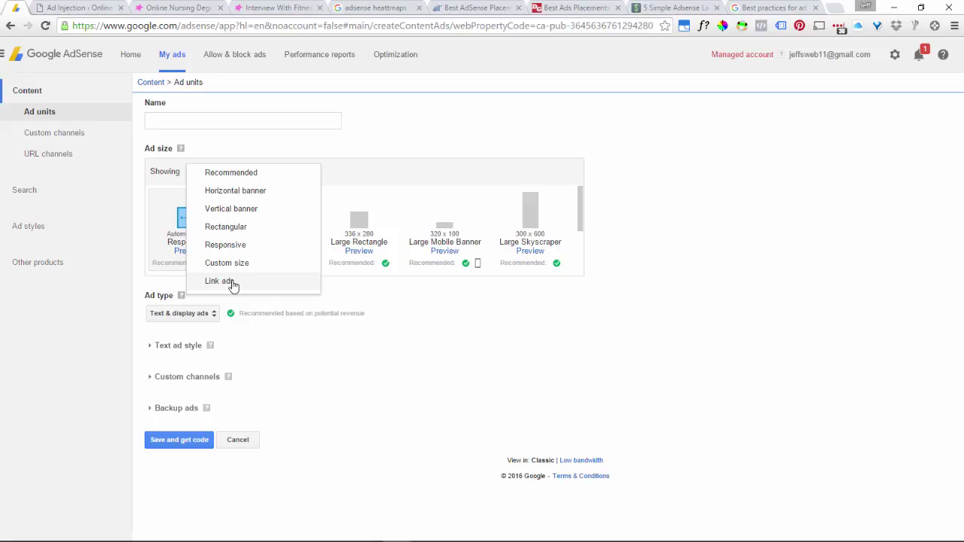
{"action": "left_click", "coordinate": [241, 173]}
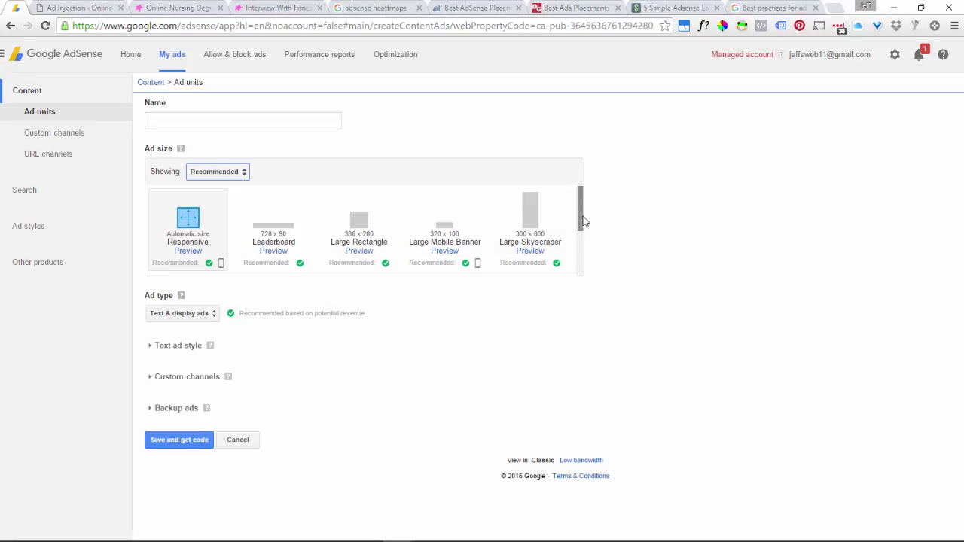
{"action": "left_click_drag", "start_coordinate": [583, 222], "coordinate": [579, 254]}
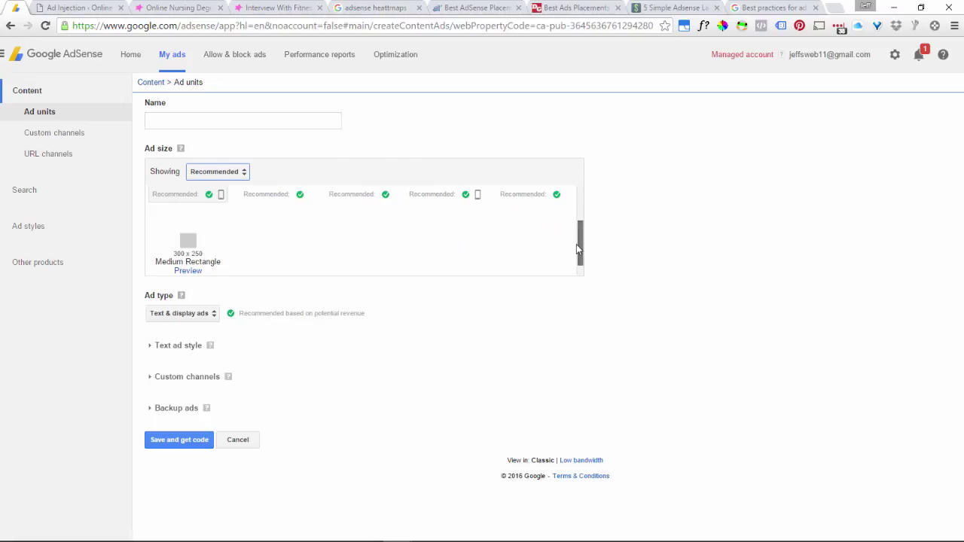
{"action": "left_click_drag", "start_coordinate": [576, 244], "coordinate": [577, 216]}
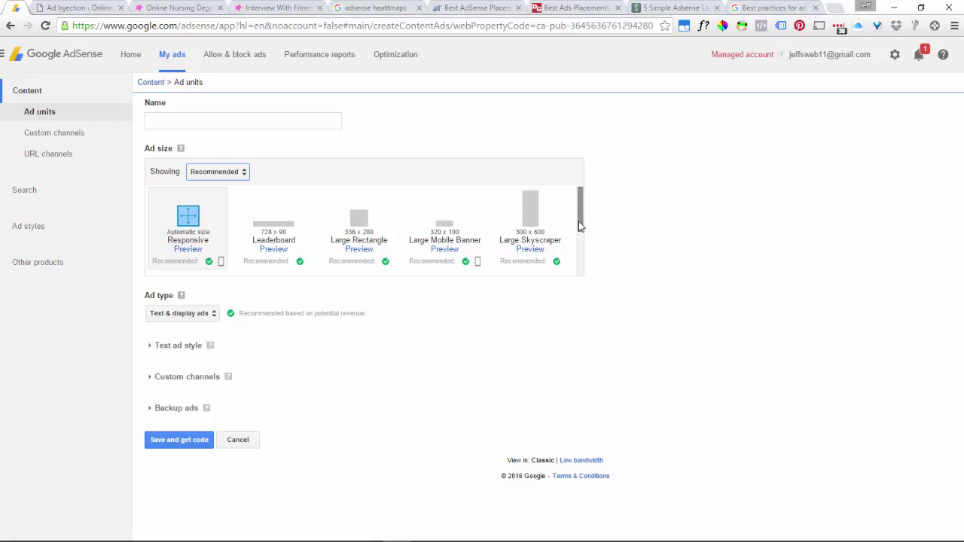
{"action": "left_click_drag", "start_coordinate": [580, 226], "coordinate": [591, 258]}
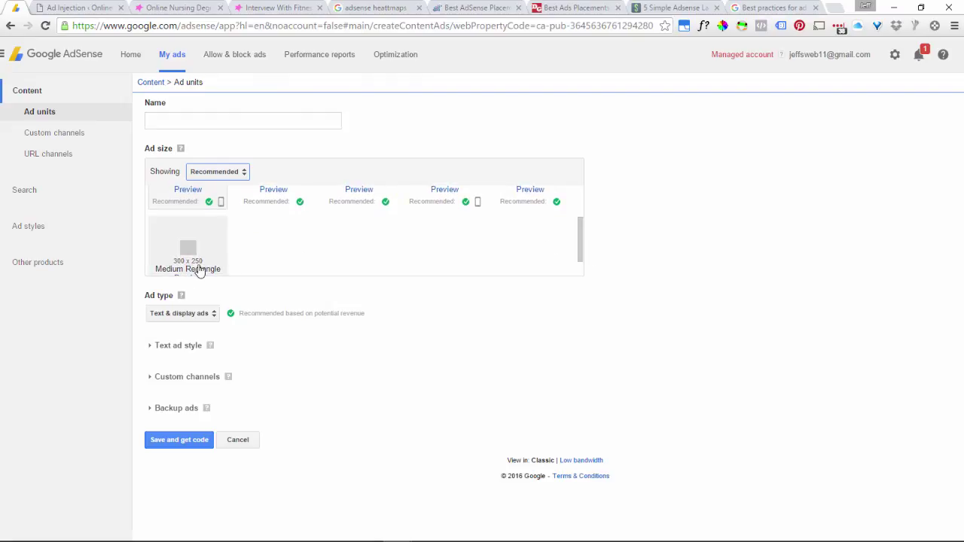
{"action": "left_click_drag", "start_coordinate": [580, 262], "coordinate": [588, 215]}
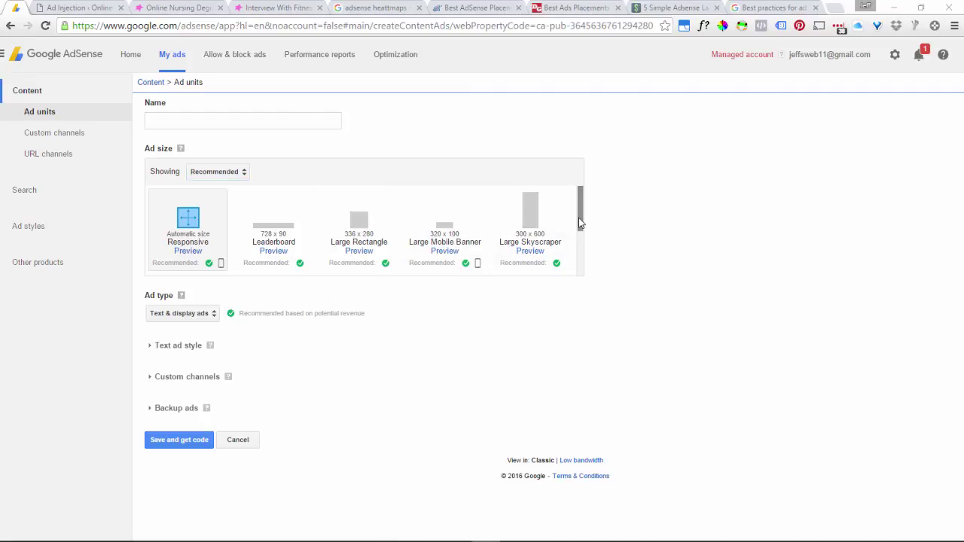
{"action": "mouse_move", "coordinate": [579, 218]}
{"action": "left_mouse_down"}
{"action": "mouse_move", "coordinate": [592, 254]}
{"action": "mouse_move", "coordinate": [589, 224]}
{"action": "left_mouse_up"}
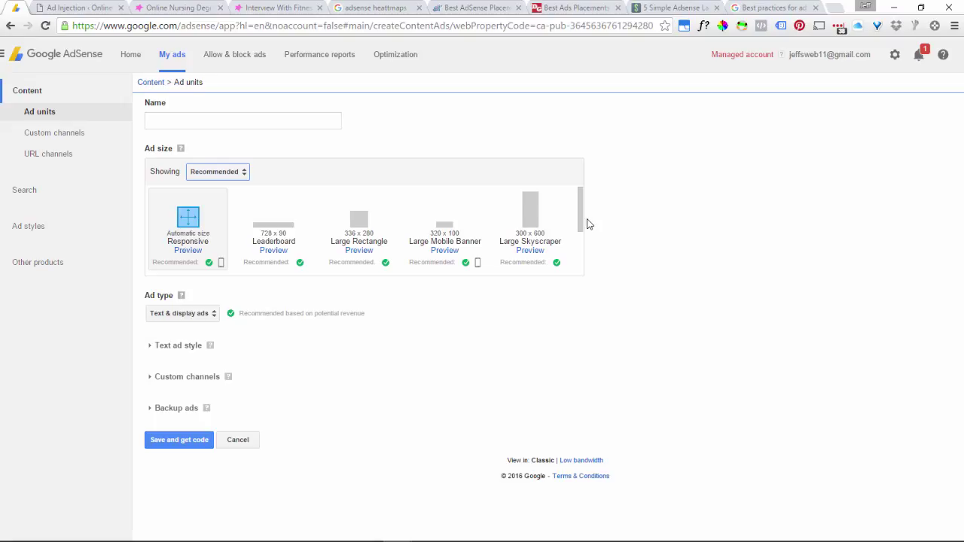
- Show the horizontal banner ad sizes and look through the whole list down to Mobile Banner and Half Banner
{"action": "left_click", "coordinate": [233, 173]}
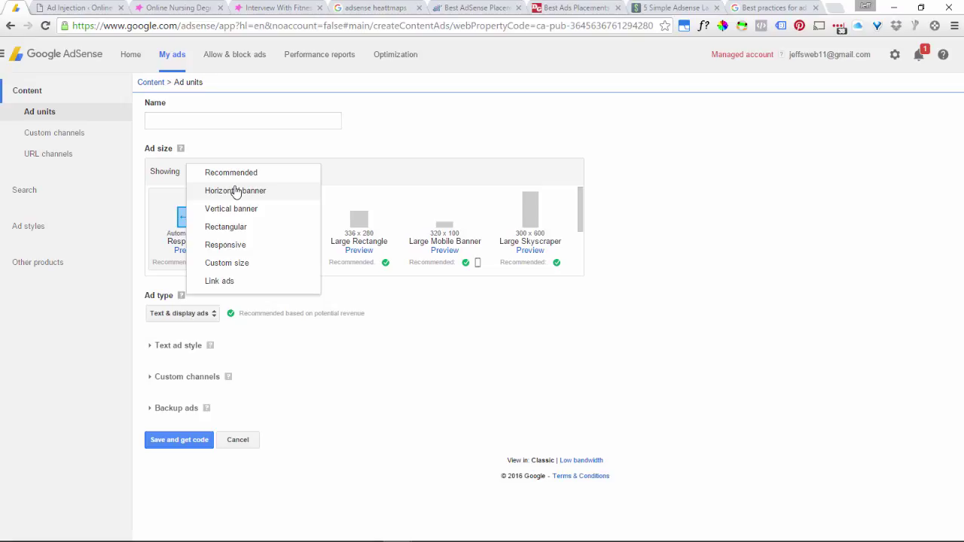
{"action": "left_click", "coordinate": [235, 192]}
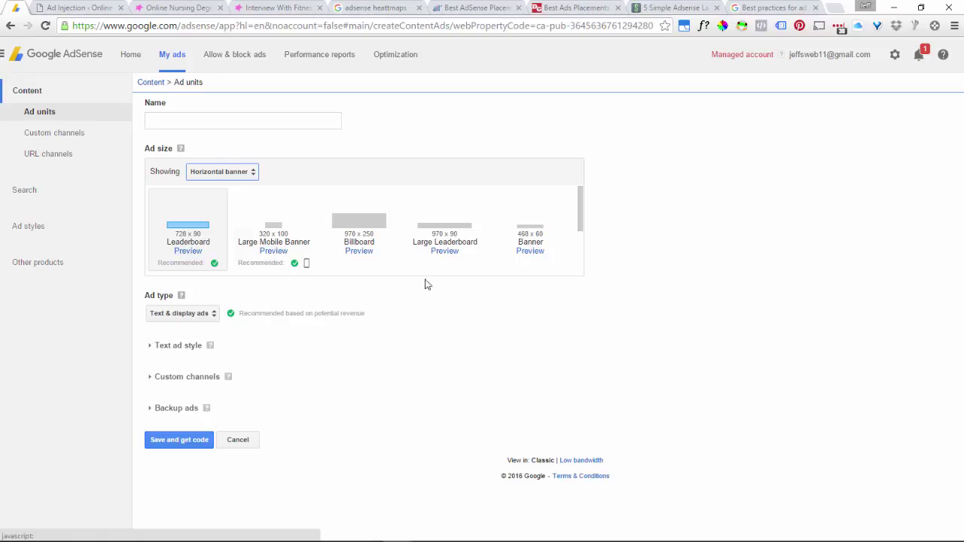
{"action": "scroll", "coordinate": [589, 238], "scroll_direction": "down", "scroll_amount": 1}
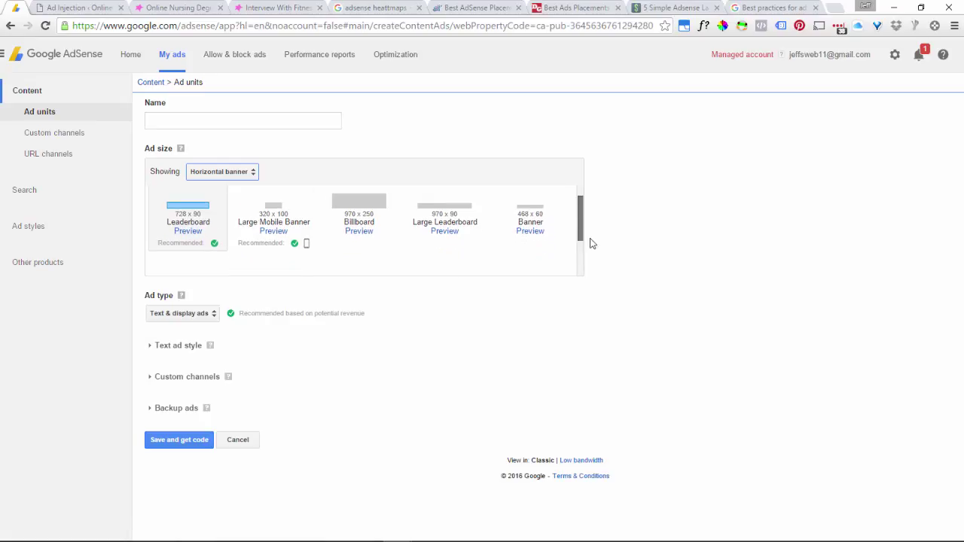
{"action": "scroll", "coordinate": [592, 248], "scroll_direction": "down", "scroll_amount": 3}
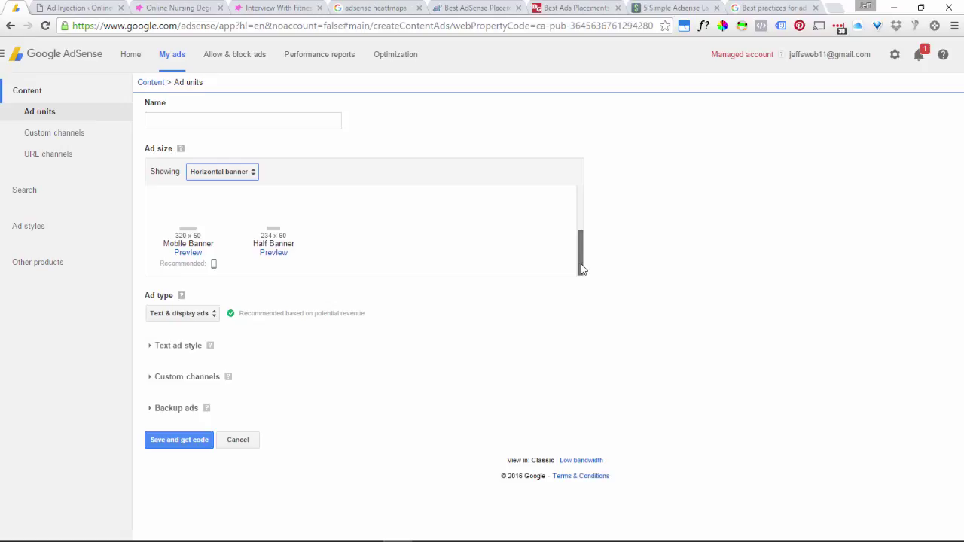
{"action": "mouse_move", "coordinate": [581, 269]}
{"action": "left_mouse_down"}
{"action": "mouse_move", "coordinate": [568, 216]}
{"action": "mouse_move", "coordinate": [598, 268]}
{"action": "mouse_move", "coordinate": [600, 243]}
{"action": "mouse_move", "coordinate": [611, 263]}
{"action": "mouse_move", "coordinate": [594, 261]}
{"action": "left_mouse_up"}
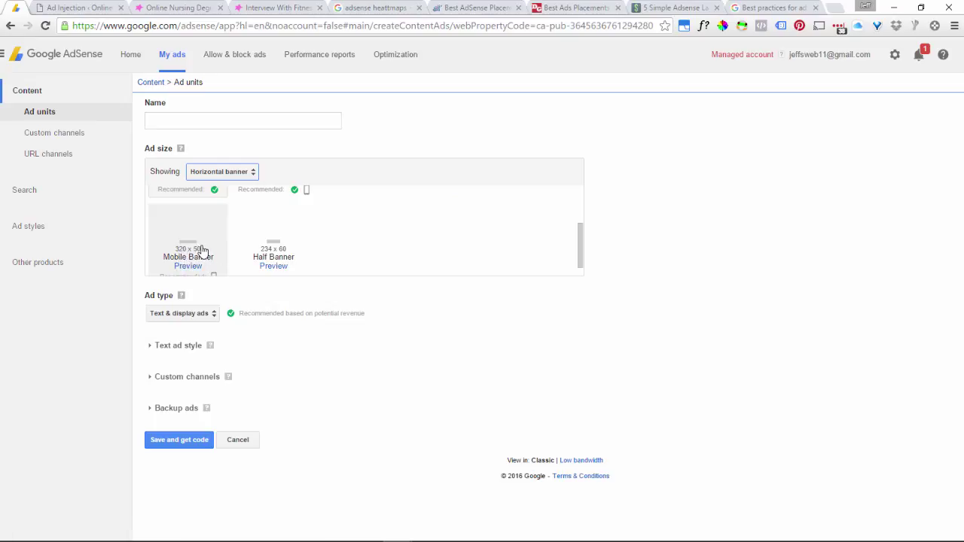
- Show the vertical banner ad sizes and pick the 300 x 600 Large Skyscraper
{"action": "left_click", "coordinate": [208, 174]}
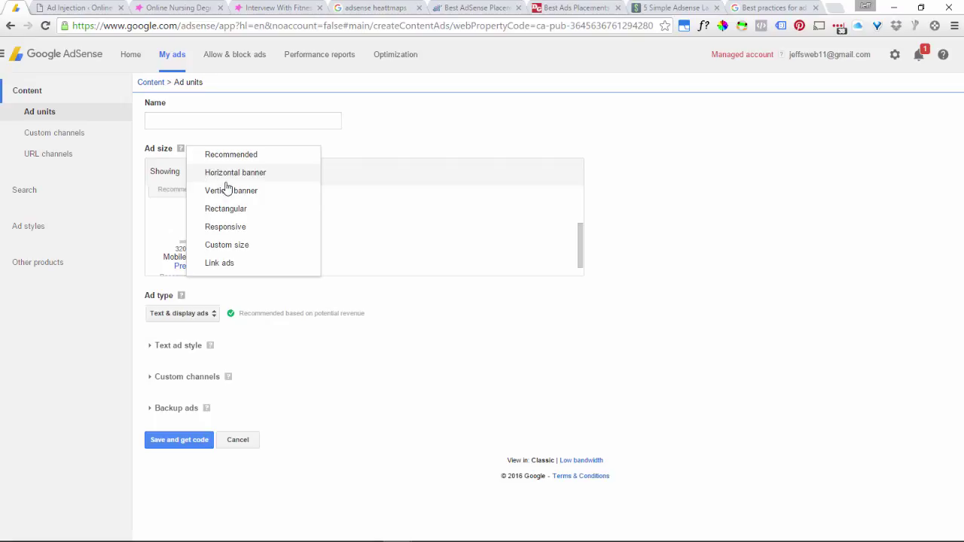
{"action": "left_click", "coordinate": [232, 192]}
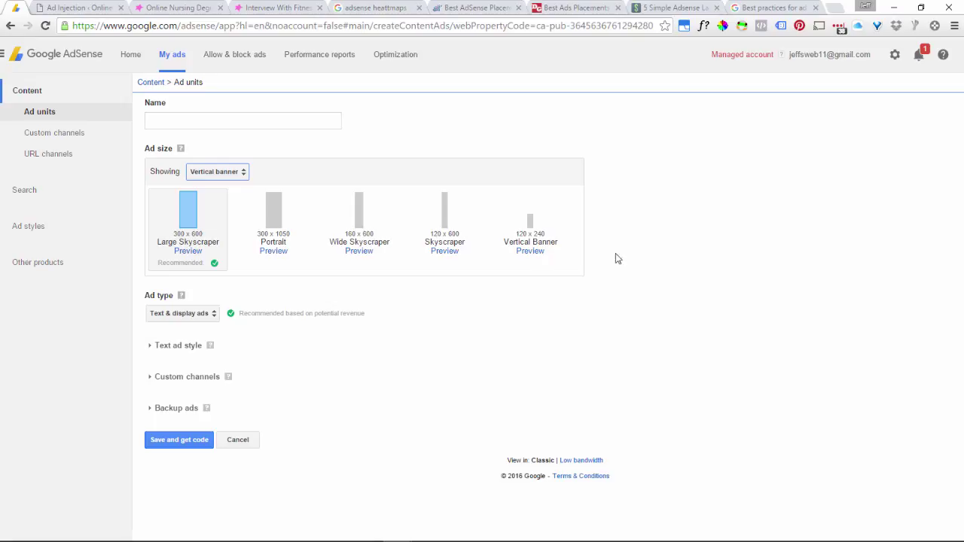
{"action": "left_click", "coordinate": [203, 217]}
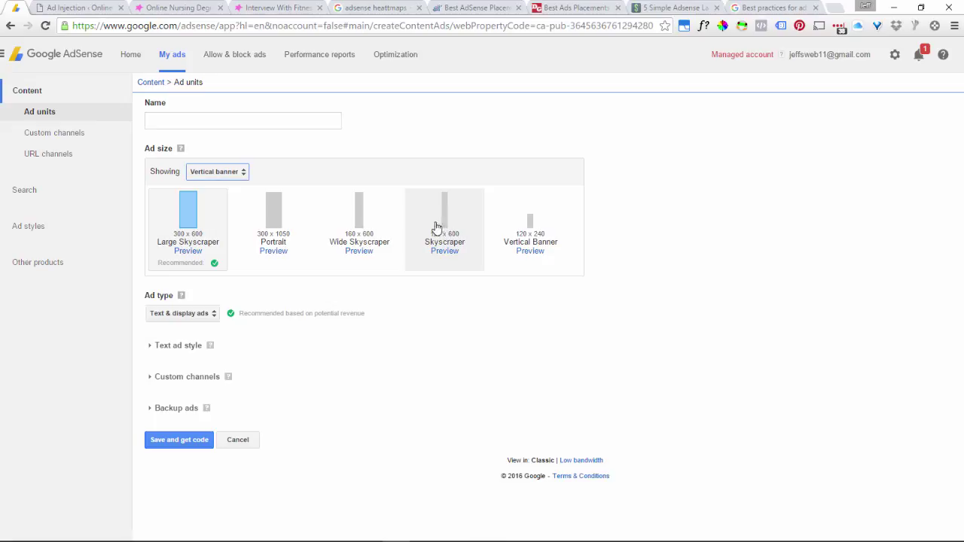
- Compare the ad sizes offered in the Rectangular, Responsive and Link ads categories
{"action": "left_click", "coordinate": [225, 173]}
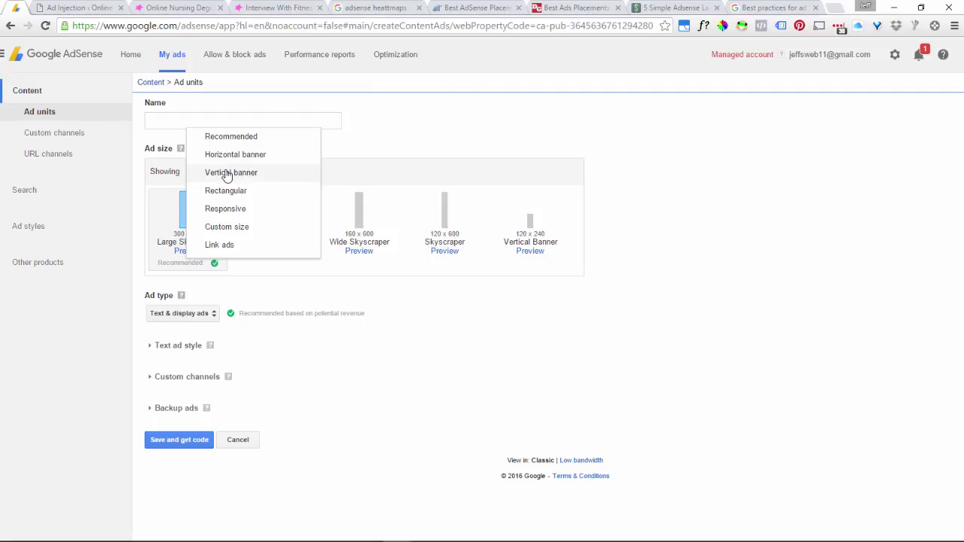
{"action": "left_click", "coordinate": [245, 197]}
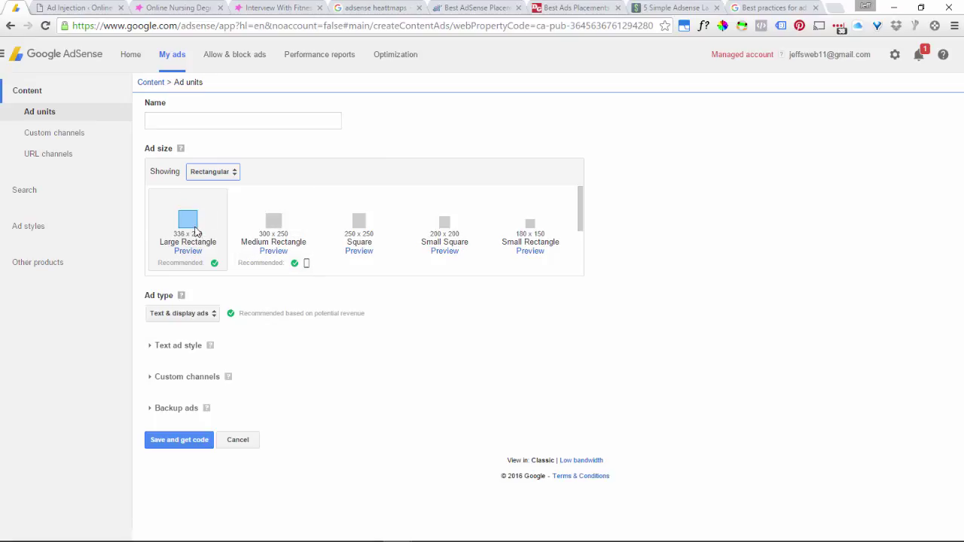
{"action": "left_click", "coordinate": [219, 170]}
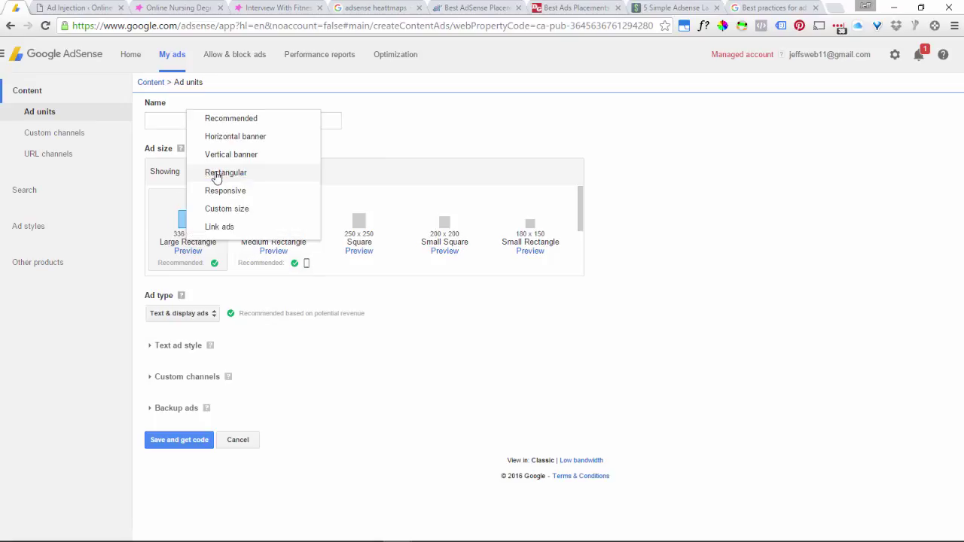
{"action": "left_click", "coordinate": [242, 192]}
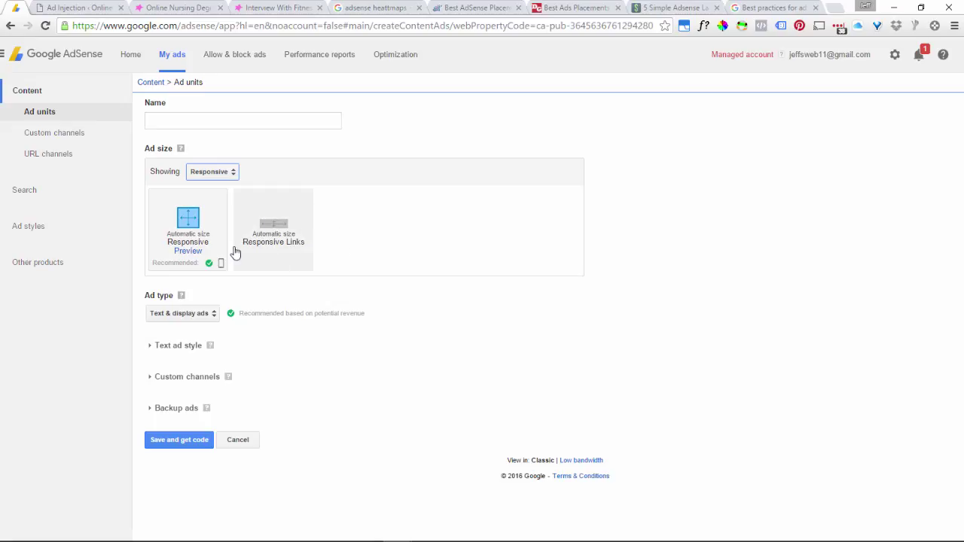
{"action": "left_click", "coordinate": [216, 178]}
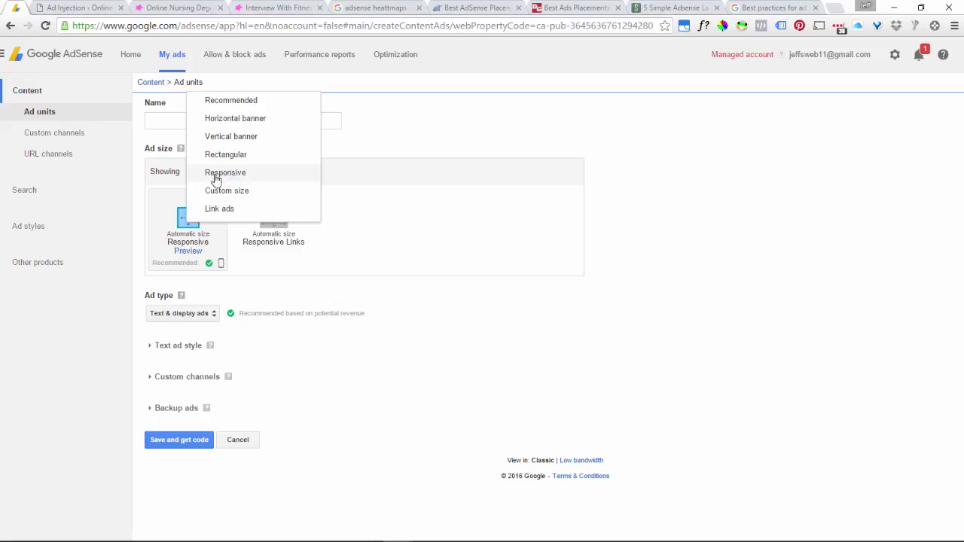
{"action": "left_click", "coordinate": [233, 211]}
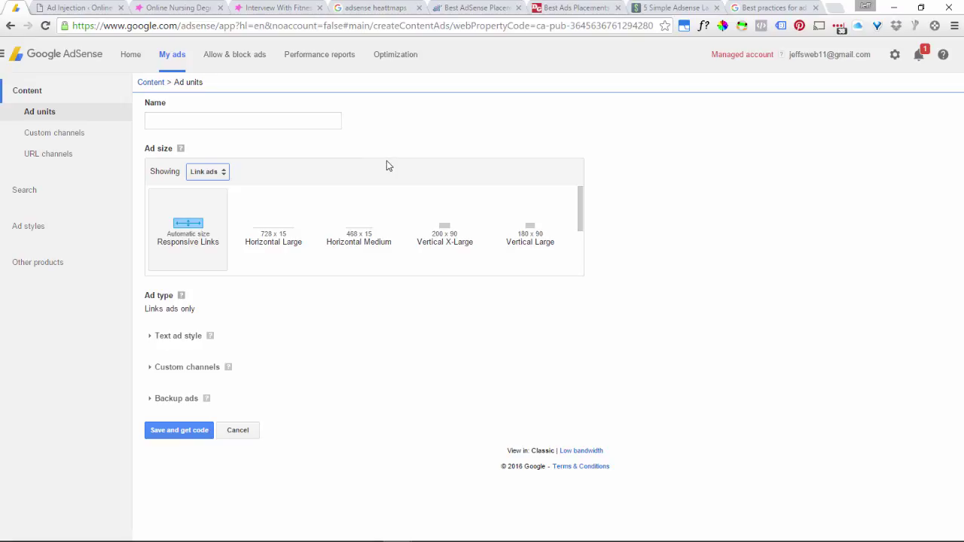
- Switch the ad unit to Custom size and set its ad type to Text & display ads
{"action": "left_click", "coordinate": [209, 174]}
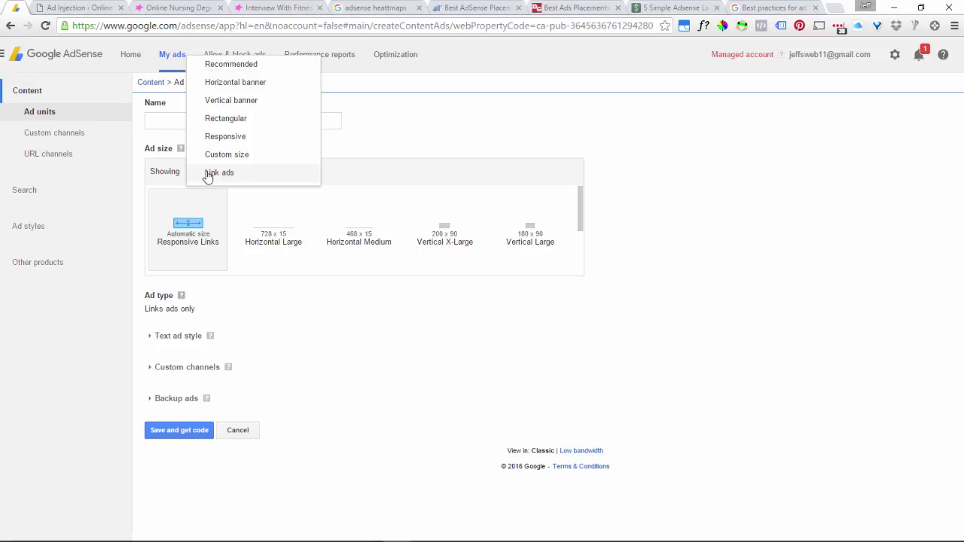
{"action": "left_click", "coordinate": [220, 155]}
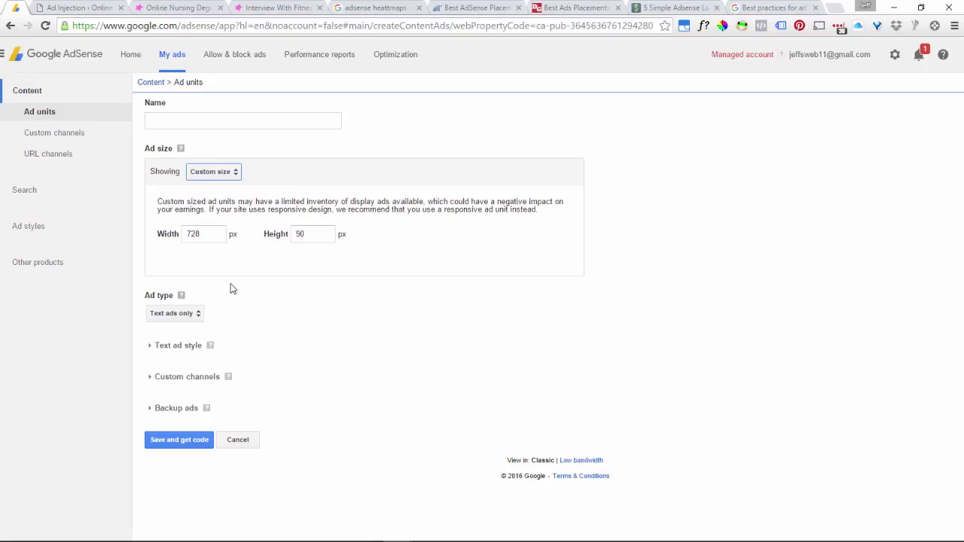
{"action": "left_click", "coordinate": [190, 317]}
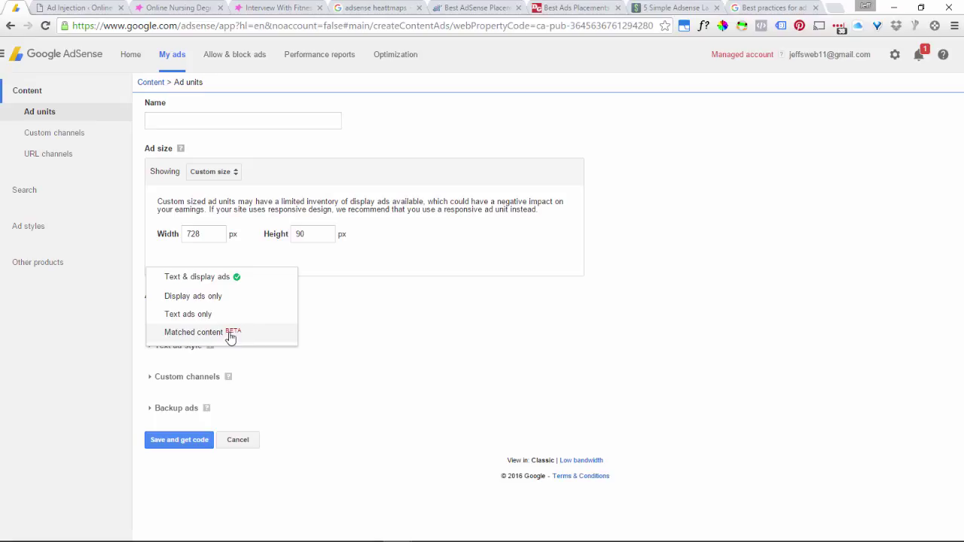
{"action": "left_click", "coordinate": [331, 287]}
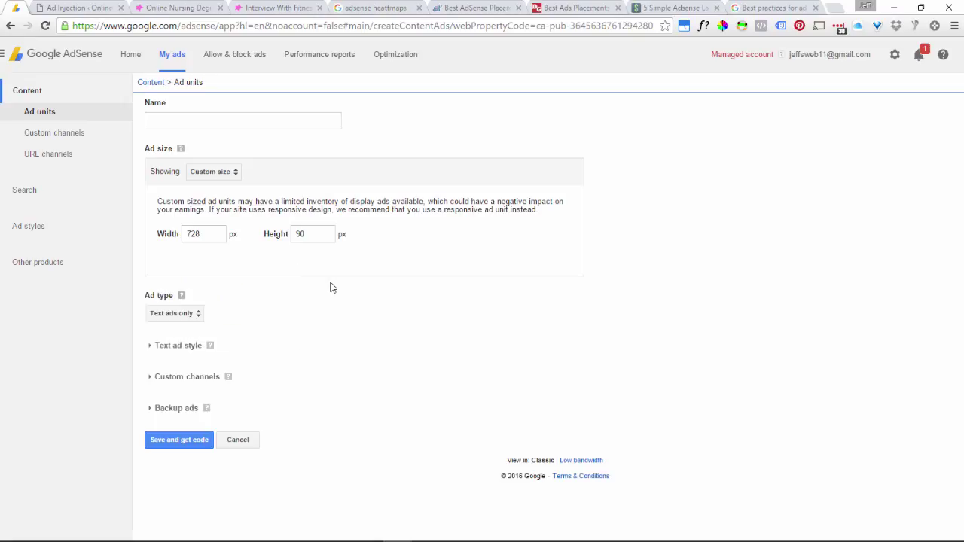
{"action": "left_click", "coordinate": [176, 318]}
{"action": "left_click", "coordinate": [182, 281]}
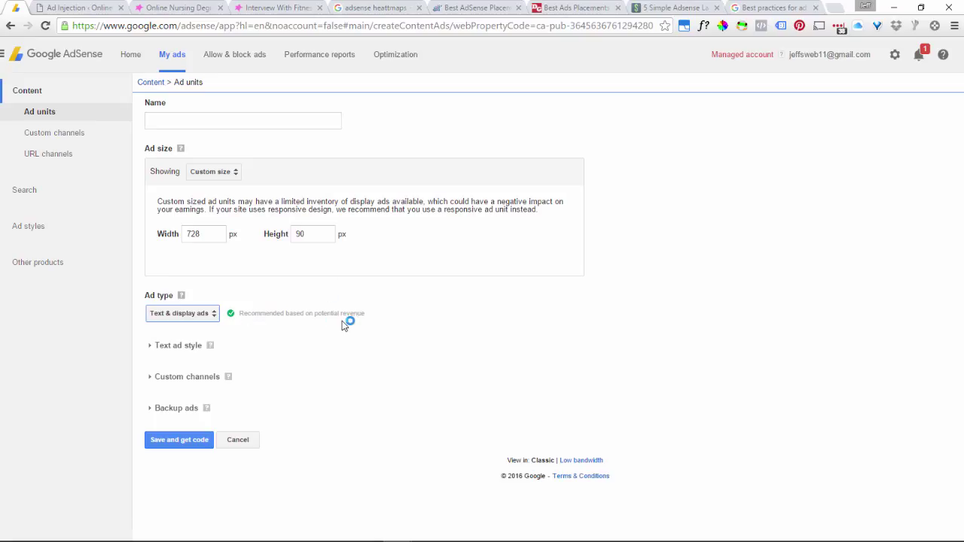
- Expand the text ad style settings and browse the first rows of the style gallery
{"action": "left_click", "coordinate": [167, 348]}
{"action": "scroll", "coordinate": [349, 335], "scroll_direction": "down", "scroll_amount": 3}
{"action": "left_click_drag", "start_coordinate": [578, 345], "coordinate": [578, 352]}
{"action": "scroll", "coordinate": [637, 393], "scroll_direction": "down", "scroll_amount": 3}
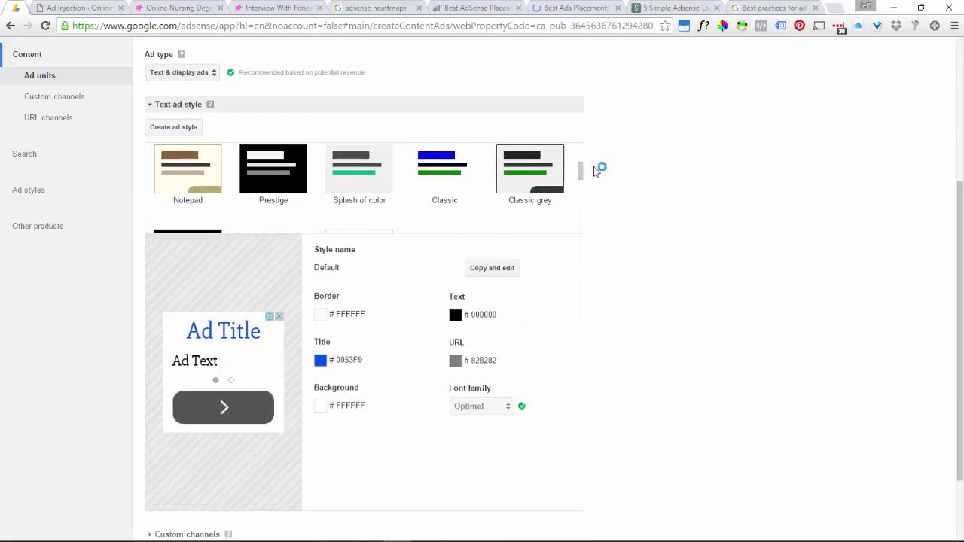
{"action": "left_click_drag", "start_coordinate": [581, 173], "coordinate": [582, 160]}
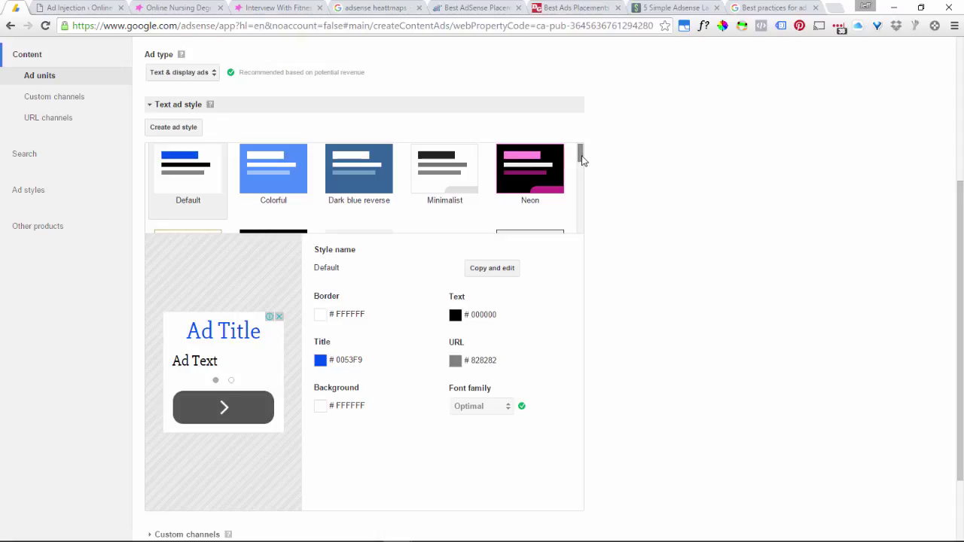
{"action": "left_click_drag", "start_coordinate": [581, 160], "coordinate": [582, 171]}
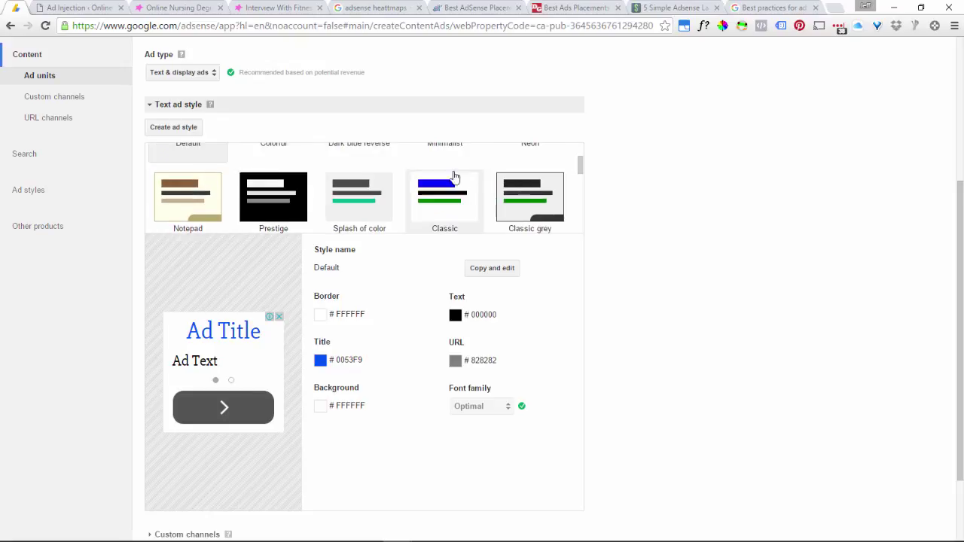
- Try the Classic text ad style and the eRefrig style on the ad unit
{"action": "left_click", "coordinate": [434, 200]}
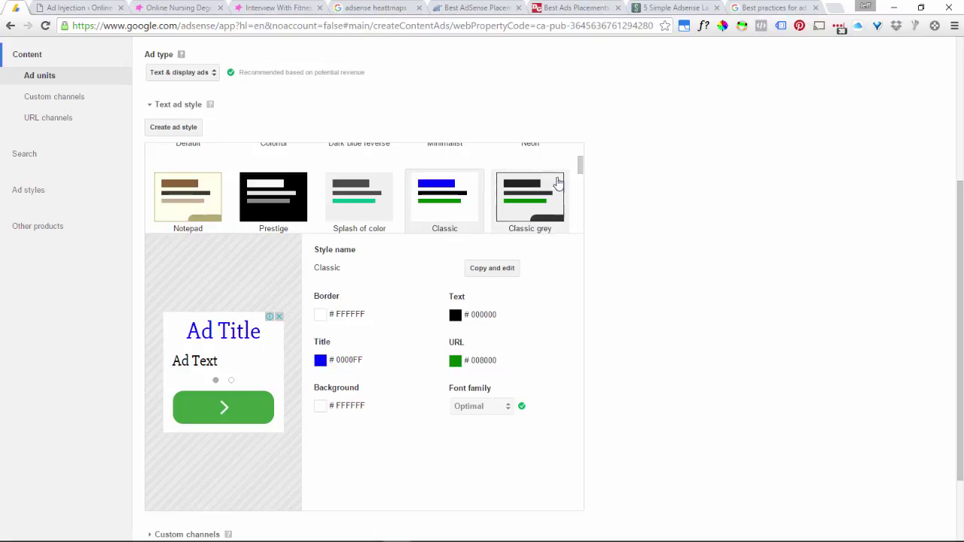
{"action": "left_click_drag", "start_coordinate": [581, 171], "coordinate": [581, 193]}
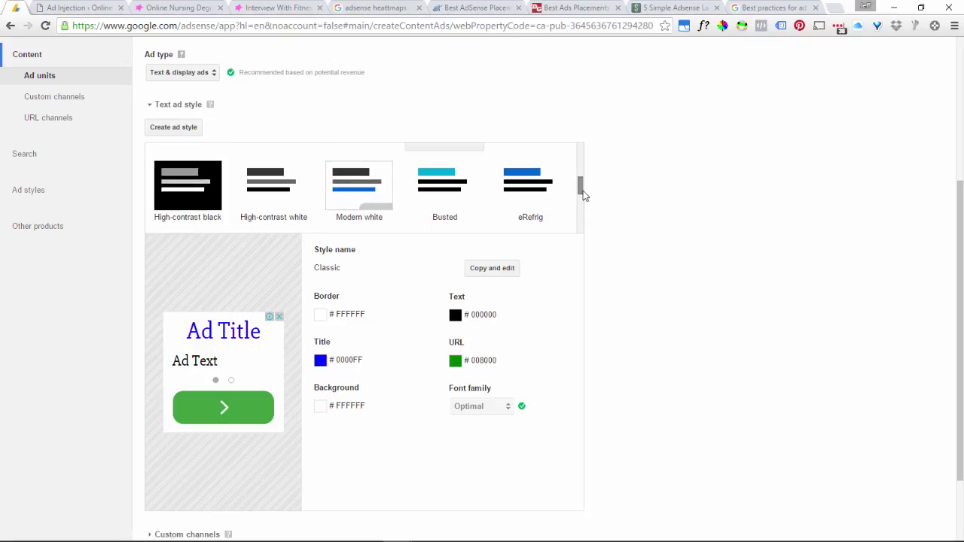
{"action": "left_click", "coordinate": [521, 184]}
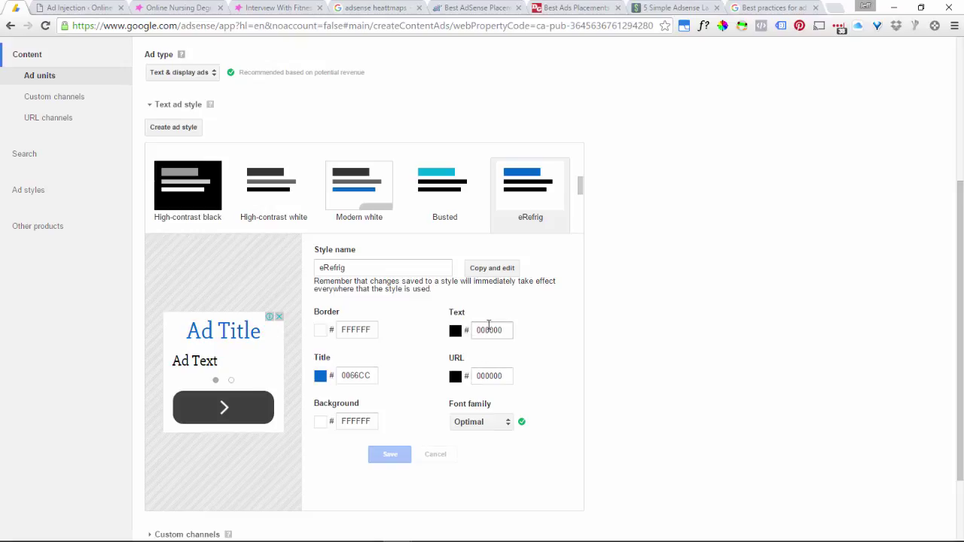
- Apply the Nursing text ad style to the ad unit and check its colour and font settings
{"action": "left_click_drag", "start_coordinate": [580, 189], "coordinate": [581, 204]}
{"action": "left_click", "coordinate": [535, 187]}
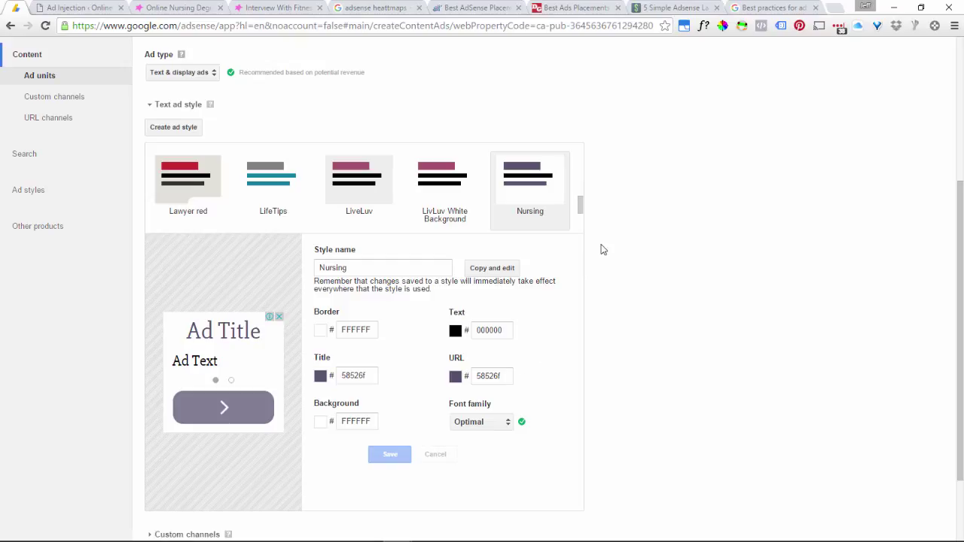
{"action": "scroll", "coordinate": [601, 249], "scroll_direction": "down", "scroll_amount": 1}
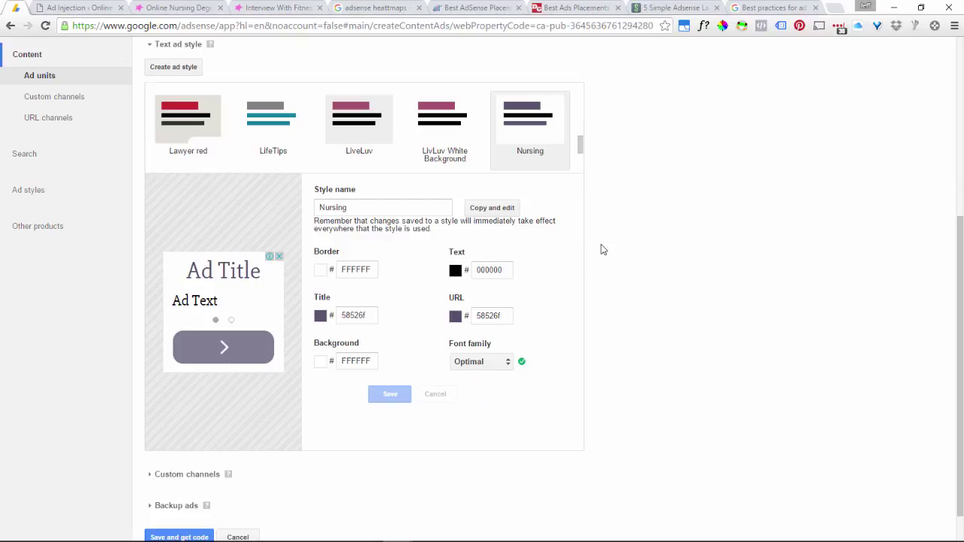
{"action": "scroll", "coordinate": [601, 249], "scroll_direction": "up", "scroll_amount": 1}
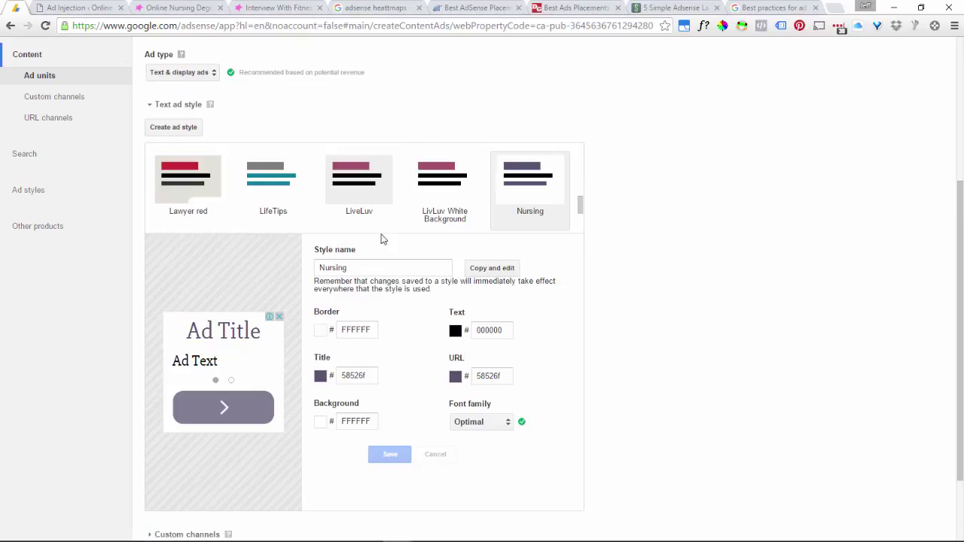
- Review the Nursing style's name, its title and URL colour codes, and the colour palette offered for the title
{"action": "left_click", "coordinate": [359, 268]}
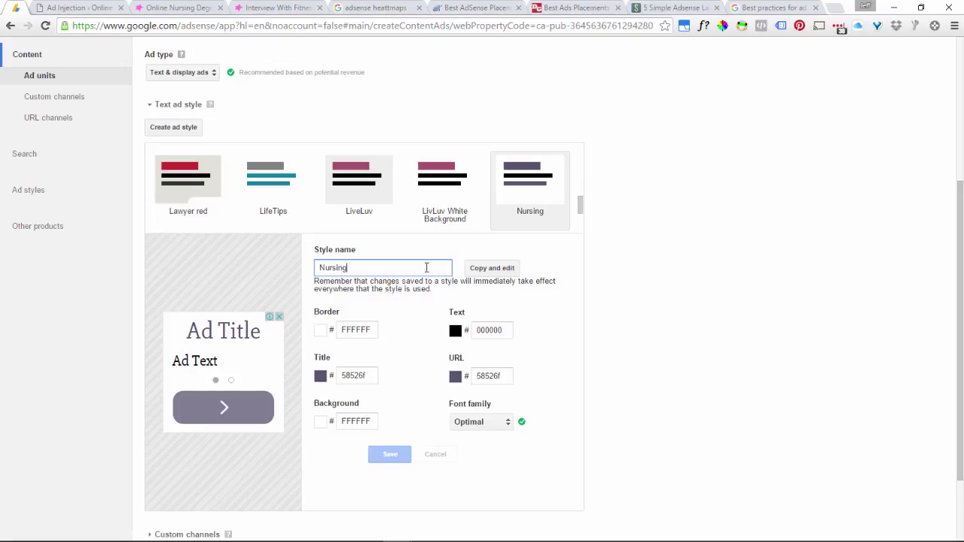
{"action": "left_click_drag", "start_coordinate": [368, 375], "coordinate": [340, 375]}
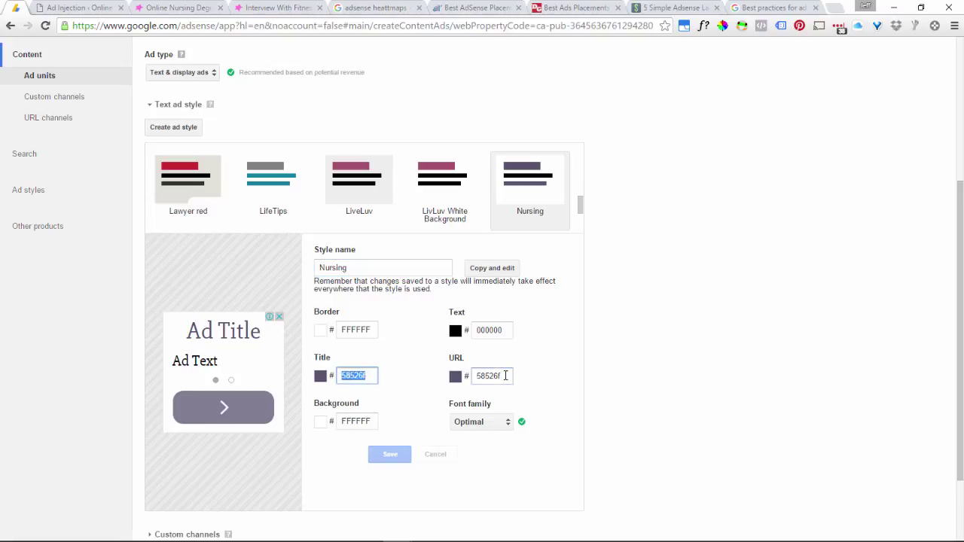
{"action": "left_click_drag", "start_coordinate": [504, 375], "coordinate": [464, 384]}
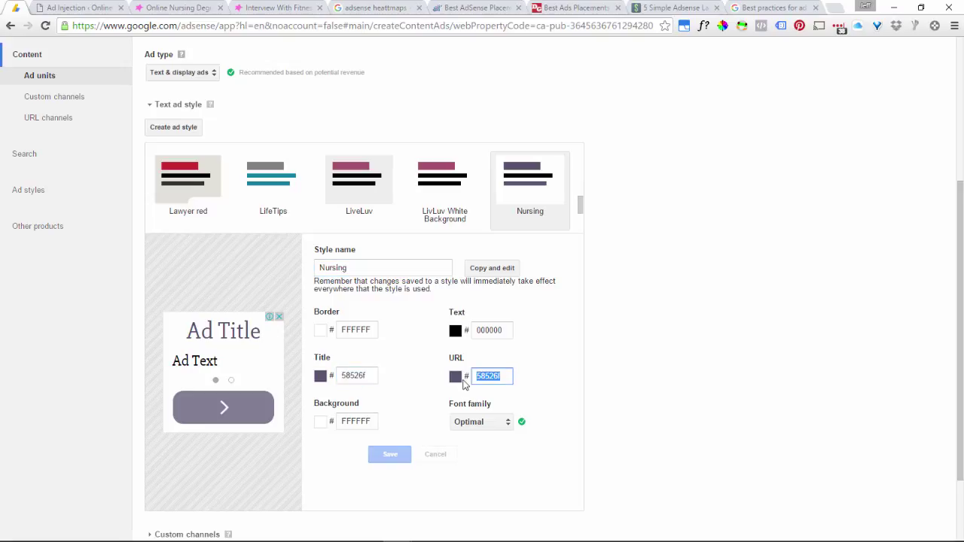
{"action": "left_click", "coordinate": [321, 377]}
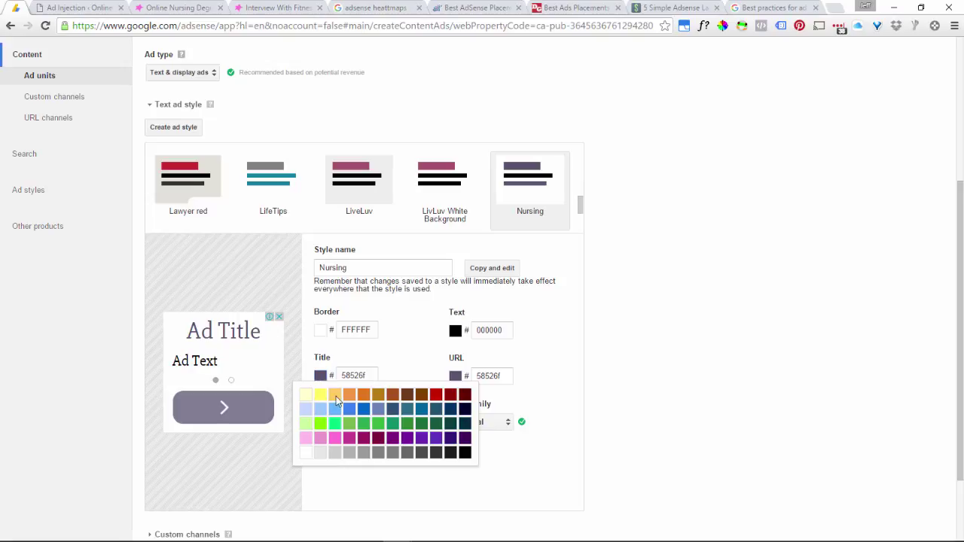
{"action": "left_click", "coordinate": [553, 354]}
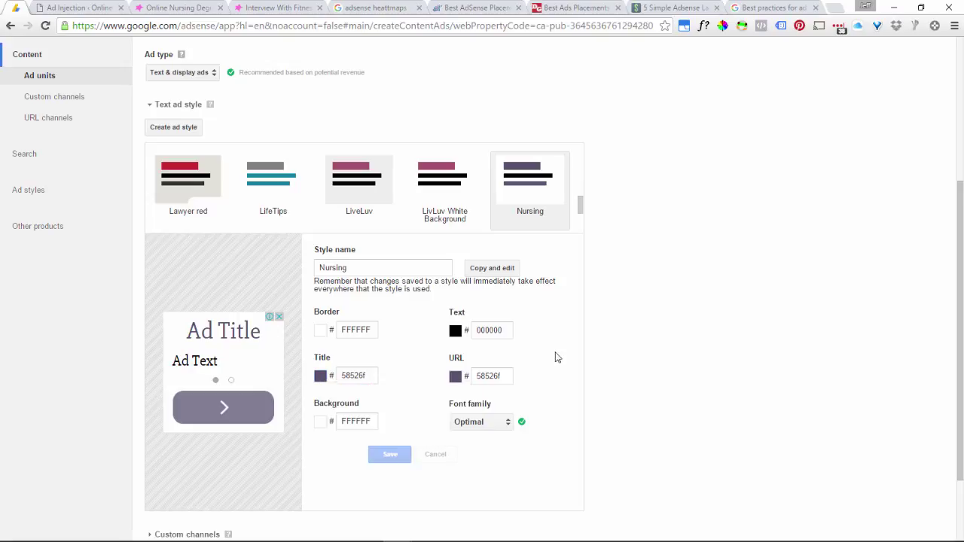
- Sample the title bar colour of the Lawyer red style with the browser's colour picker extension and dismiss the hex code
{"action": "left_click", "coordinate": [721, 28]}
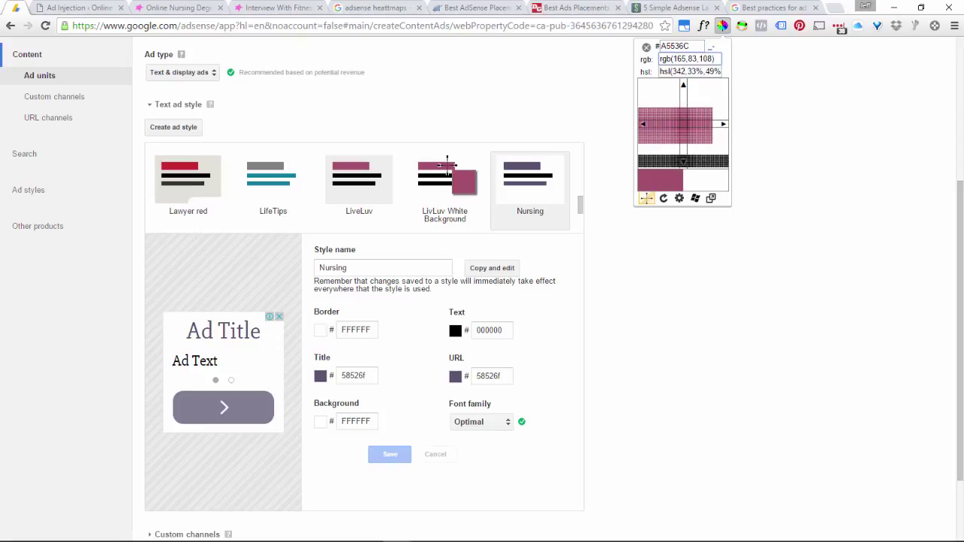
{"action": "left_click", "coordinate": [174, 169]}
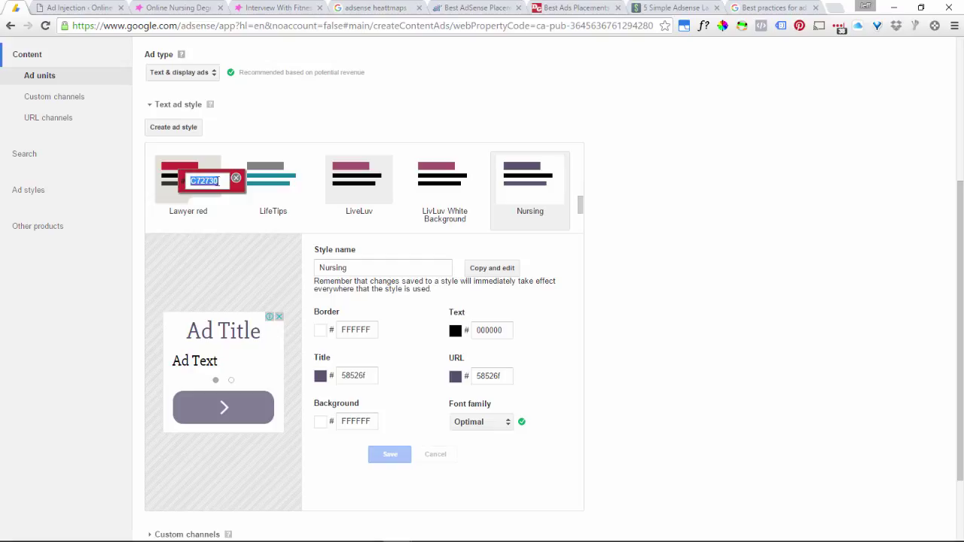
{"action": "left_click", "coordinate": [235, 178]}
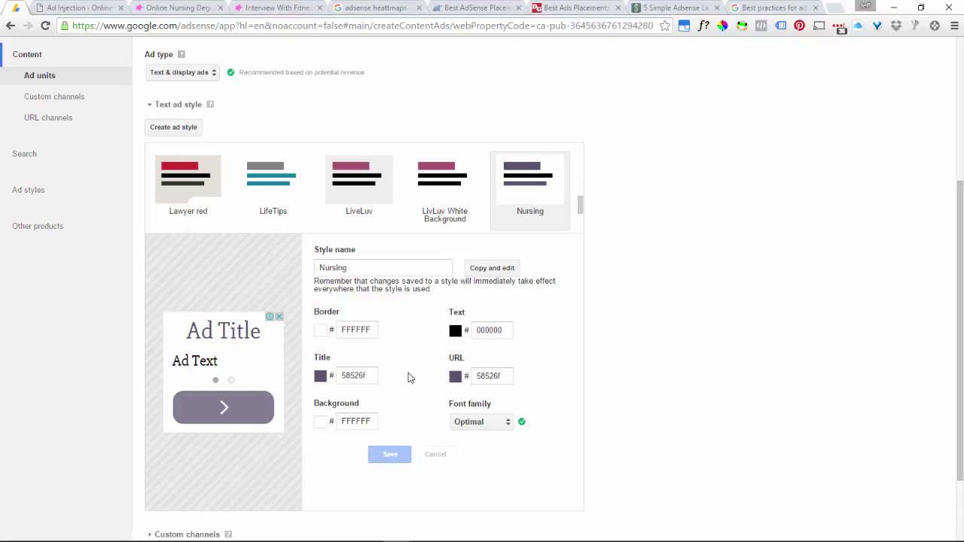
- Apply the Default text ad style from the first row of the style gallery
{"action": "scroll", "coordinate": [410, 377], "scroll_direction": "down", "scroll_amount": 1}
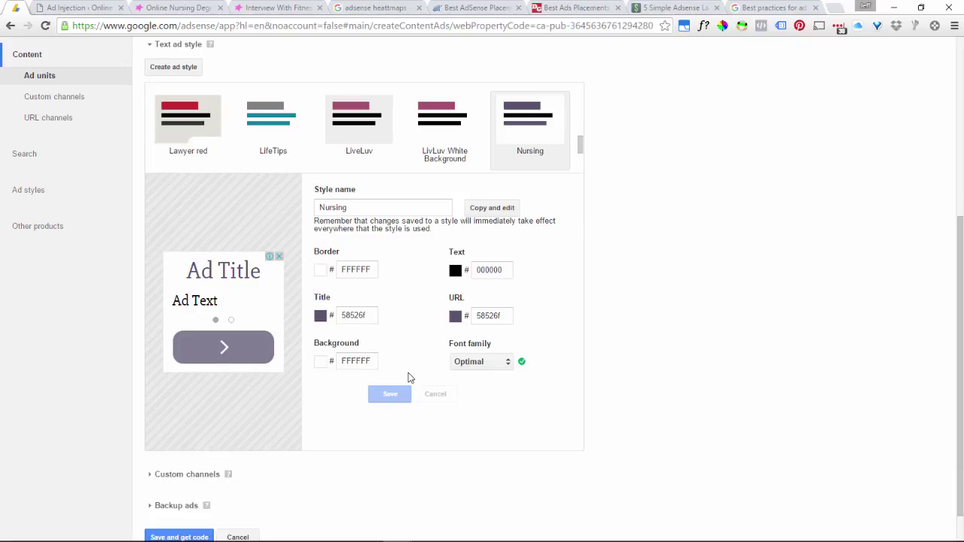
{"action": "scroll", "coordinate": [410, 377], "scroll_direction": "up", "scroll_amount": 2}
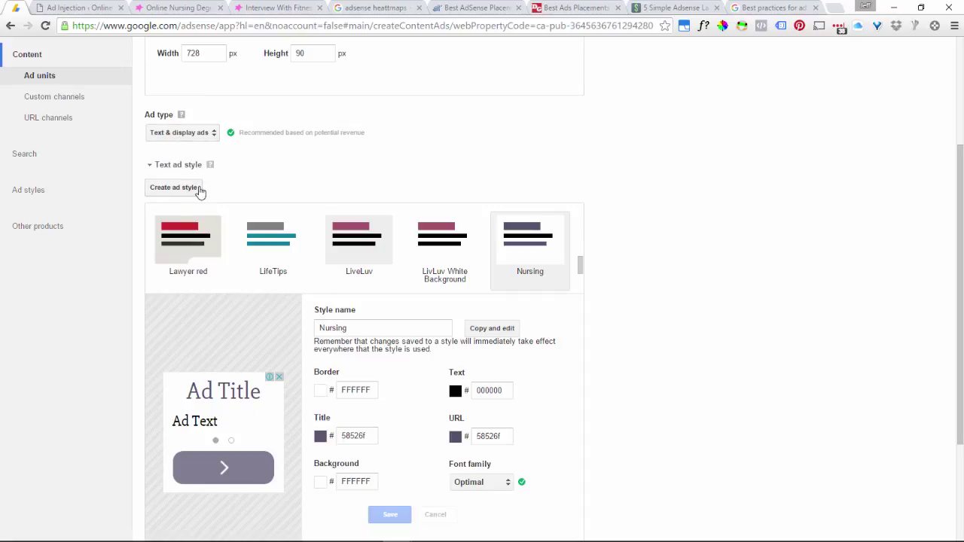
{"action": "left_click_drag", "start_coordinate": [580, 268], "coordinate": [587, 220]}
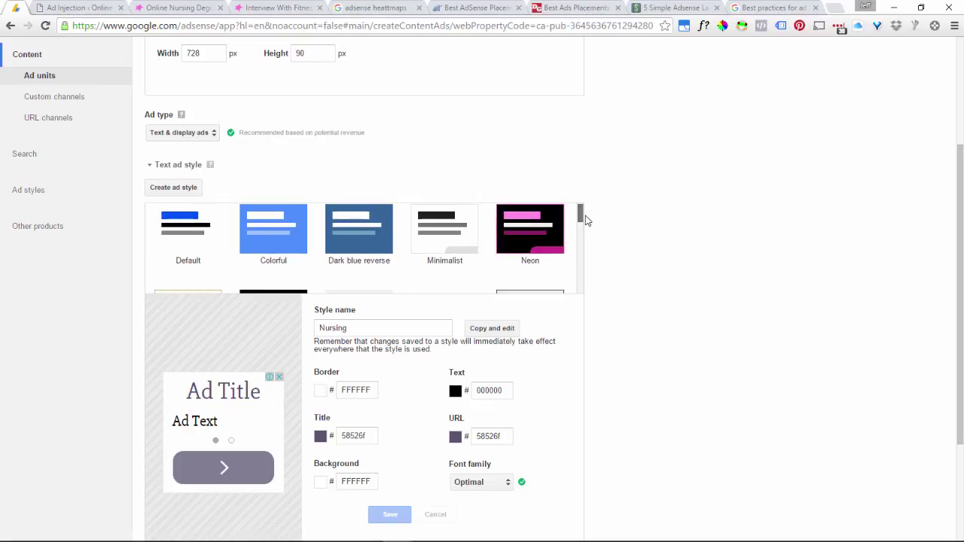
{"action": "scroll", "coordinate": [577, 216], "scroll_direction": "up", "scroll_amount": 1}
{"action": "left_click", "coordinate": [200, 238]}
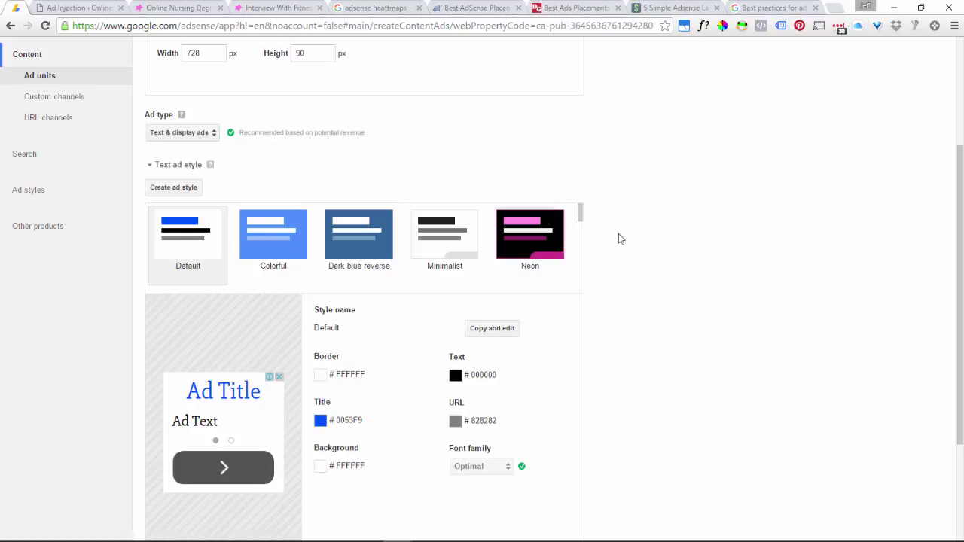
- Expand the custom channels and backup ads sections and review the backup ad options without changing them
{"action": "scroll", "coordinate": [645, 276], "scroll_direction": "down", "scroll_amount": 2}
{"action": "left_click", "coordinate": [186, 432]}
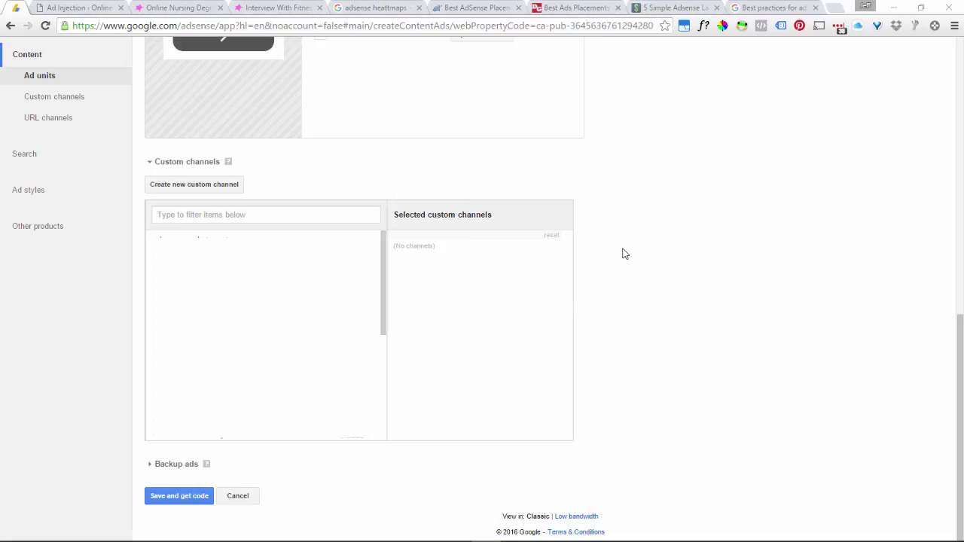
{"action": "left_click", "coordinate": [185, 466]}
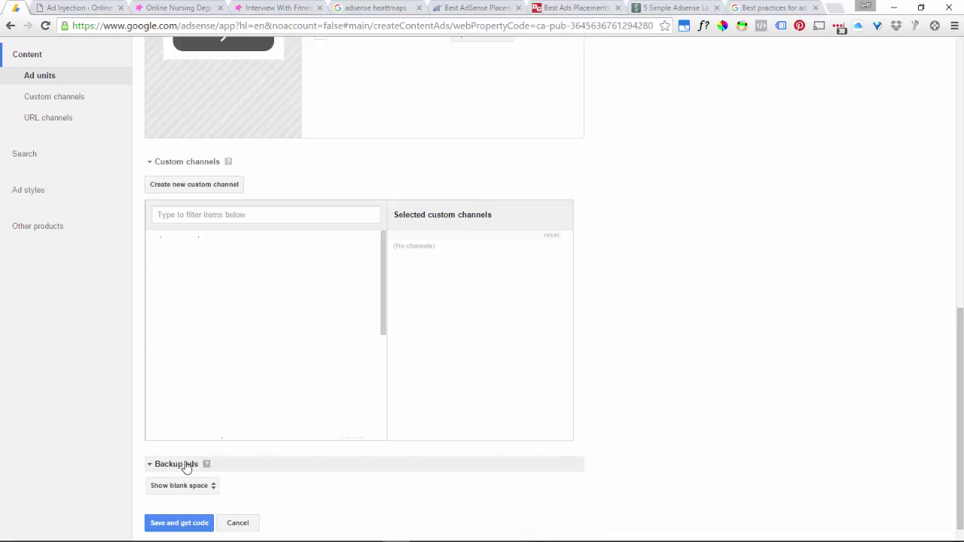
{"action": "scroll", "coordinate": [261, 467], "scroll_direction": "down", "scroll_amount": 1}
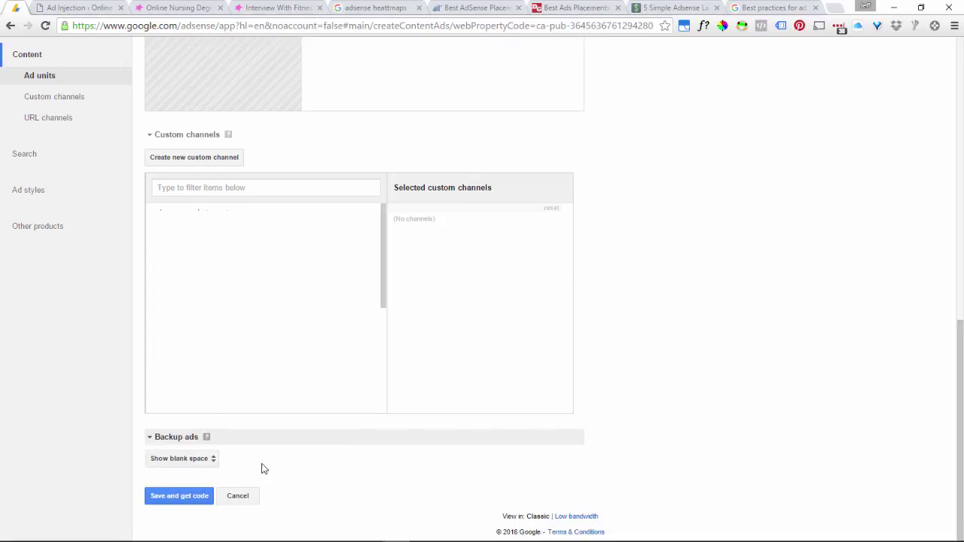
{"action": "left_click", "coordinate": [198, 462]}
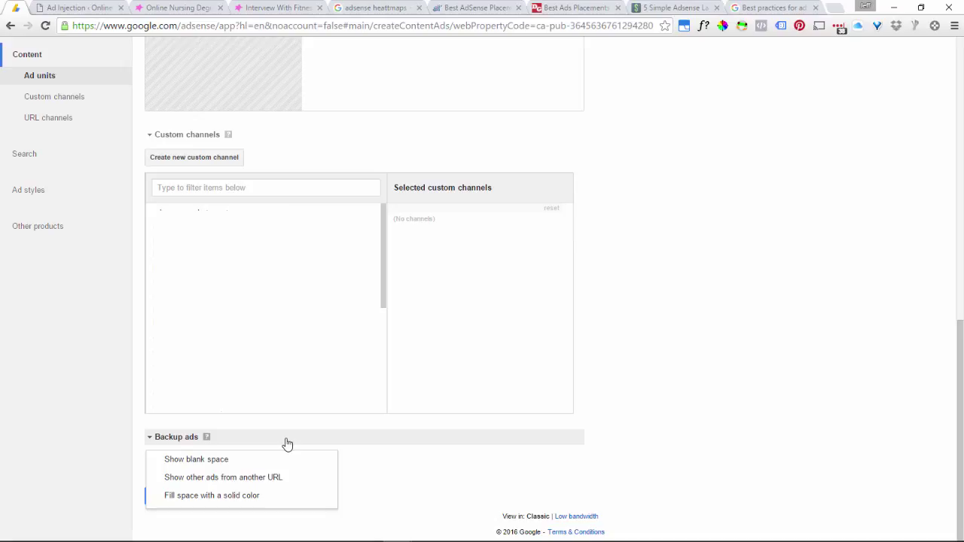
{"action": "left_click", "coordinate": [318, 460]}
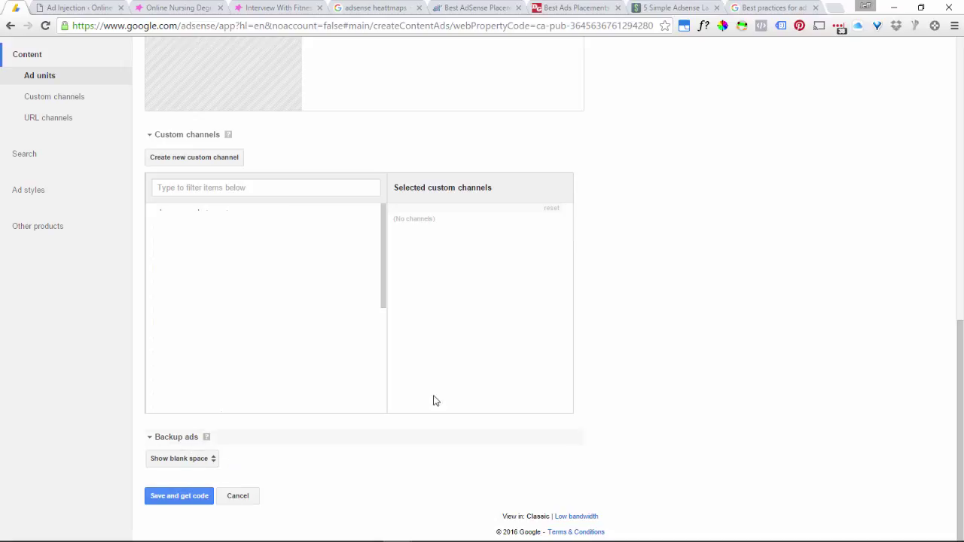
- Name the ad unit "test" and save it to generate its ad code
{"action": "left_click", "coordinate": [181, 496]}
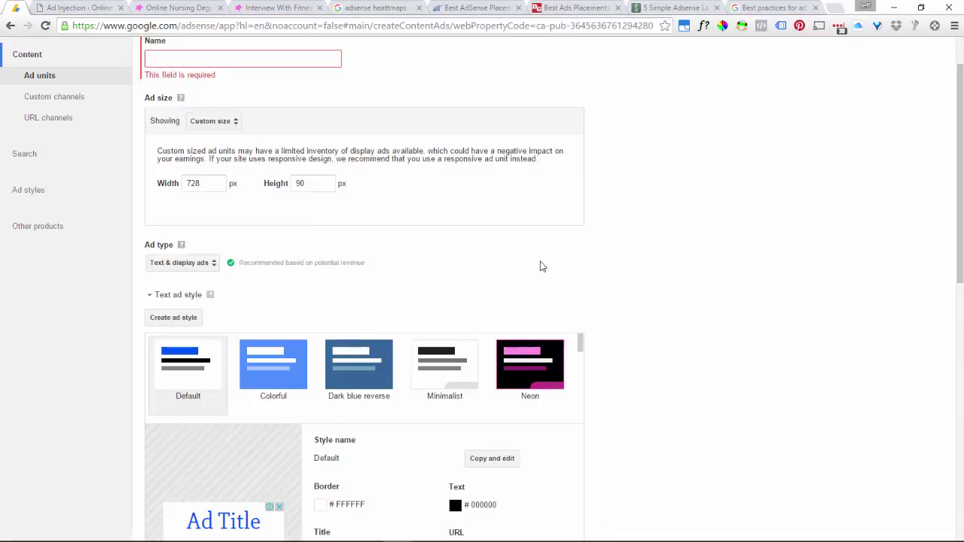
{"action": "left_click", "coordinate": [199, 58]}
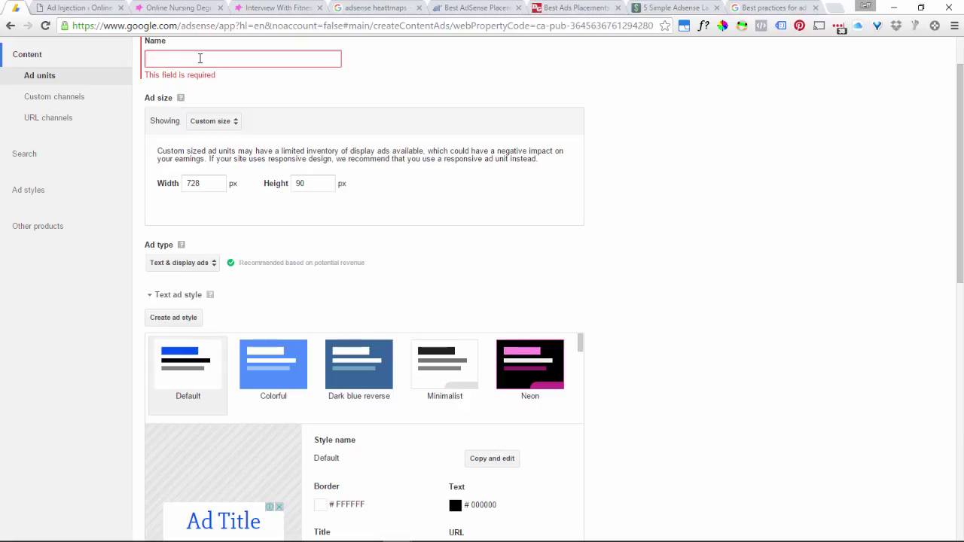
{"action": "type", "text": "test"}
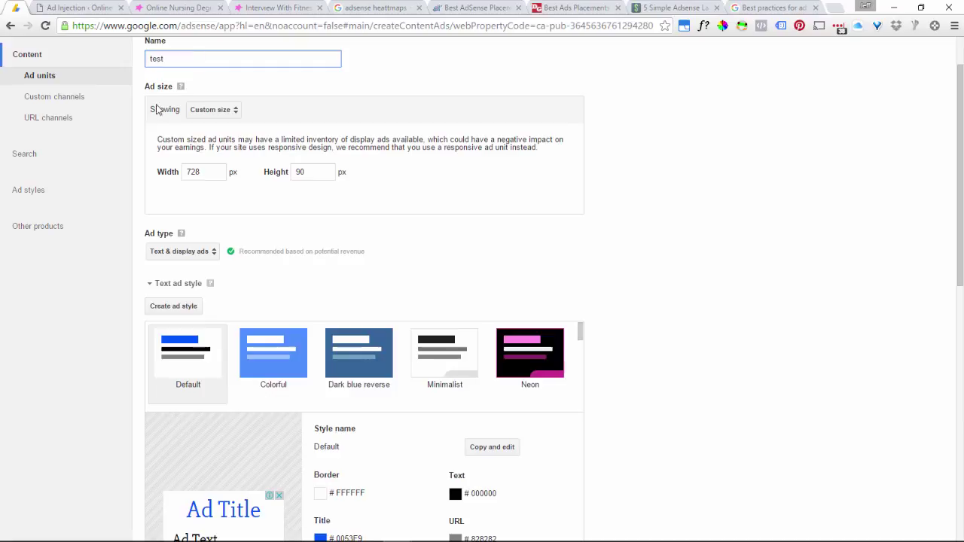
{"action": "scroll", "coordinate": [116, 191], "scroll_direction": "down", "scroll_amount": 8}
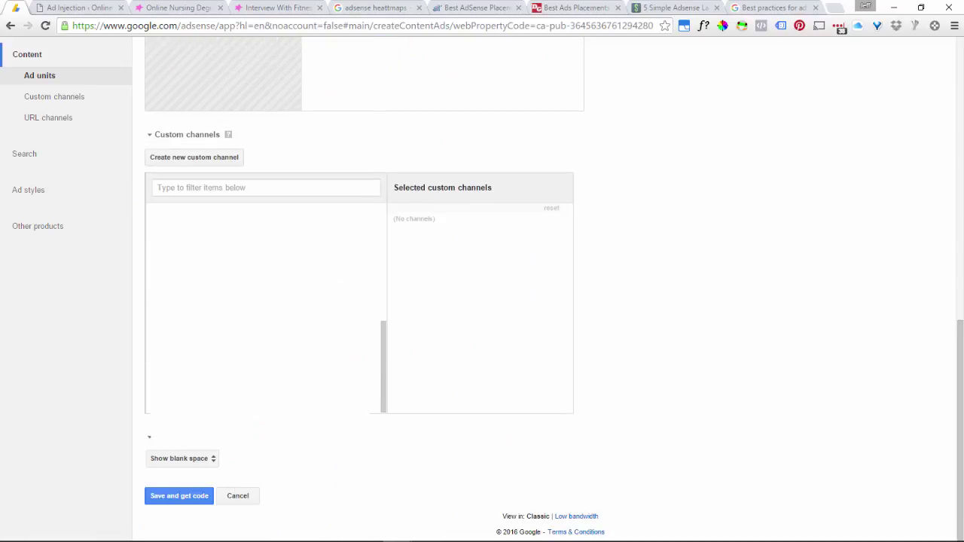
{"action": "left_click", "coordinate": [197, 497]}
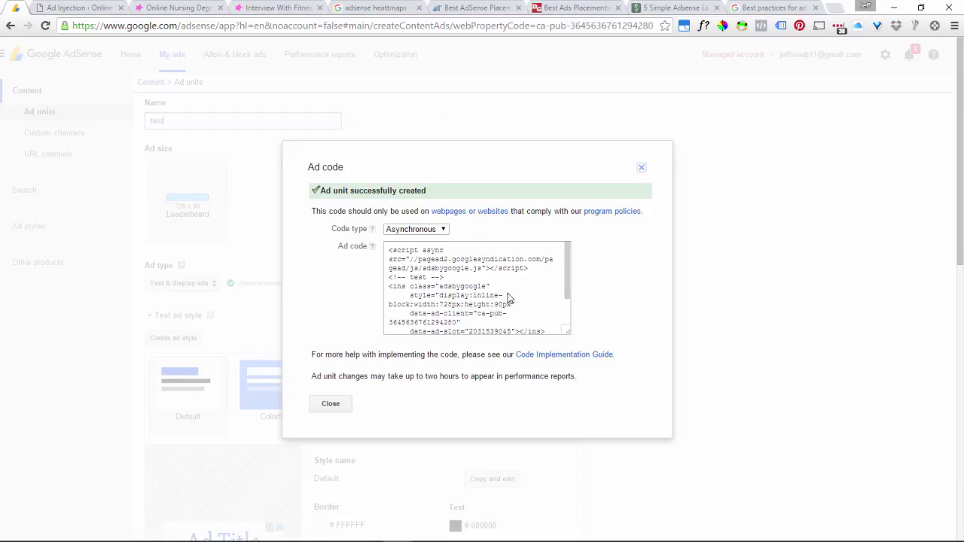
- Check the code type options, keep Asynchronous, and copy the entire ad code
{"action": "left_click", "coordinate": [442, 233]}
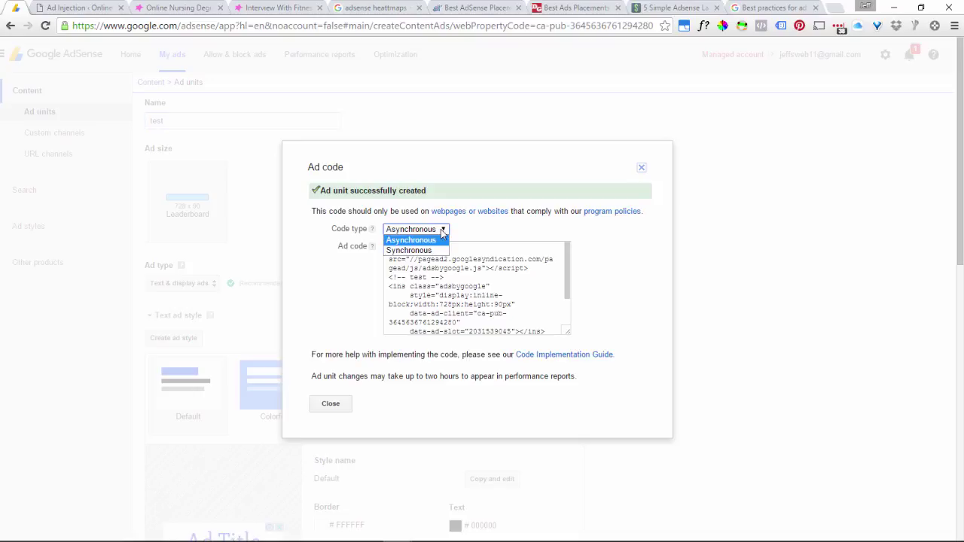
{"action": "left_click", "coordinate": [443, 233]}
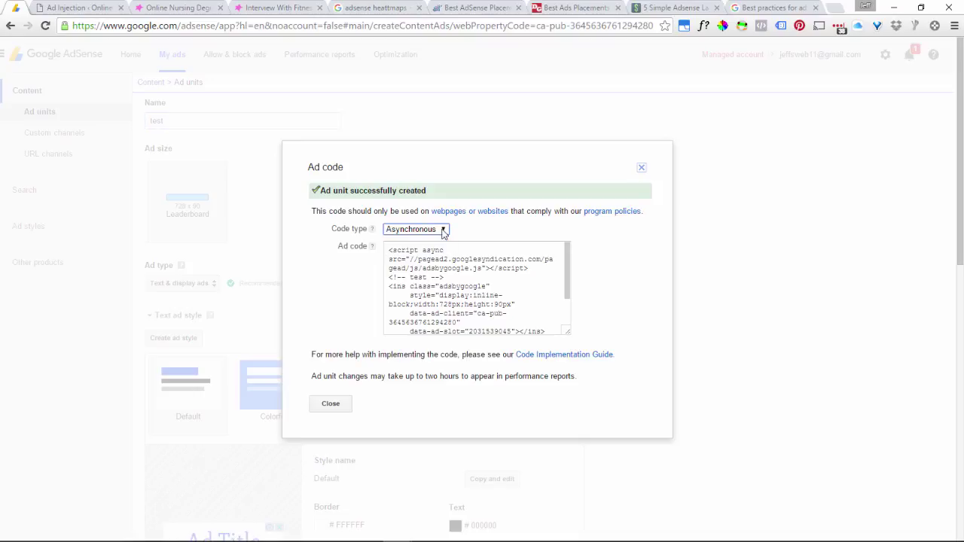
{"action": "left_click", "coordinate": [500, 259]}
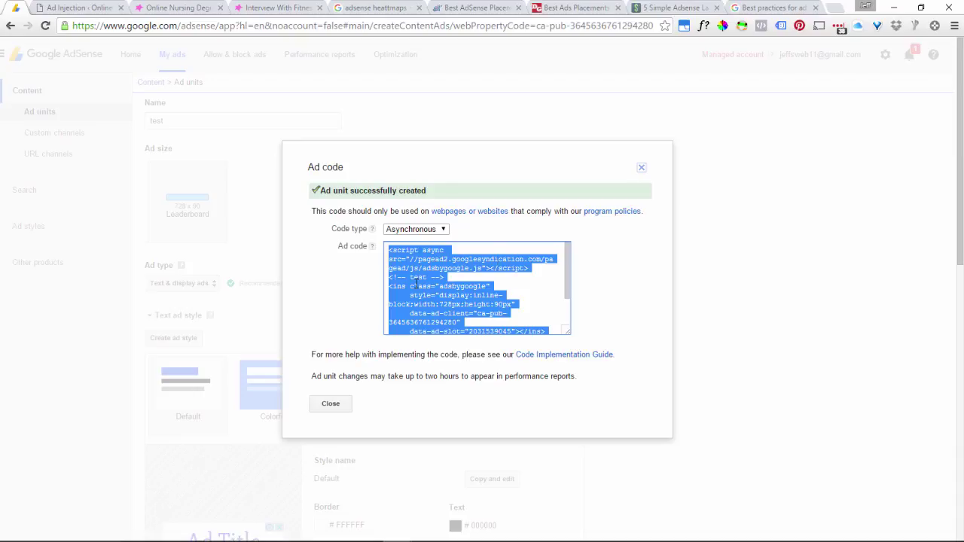
{"action": "right_click", "coordinate": [417, 284]}
{"action": "left_click", "coordinate": [433, 292]}
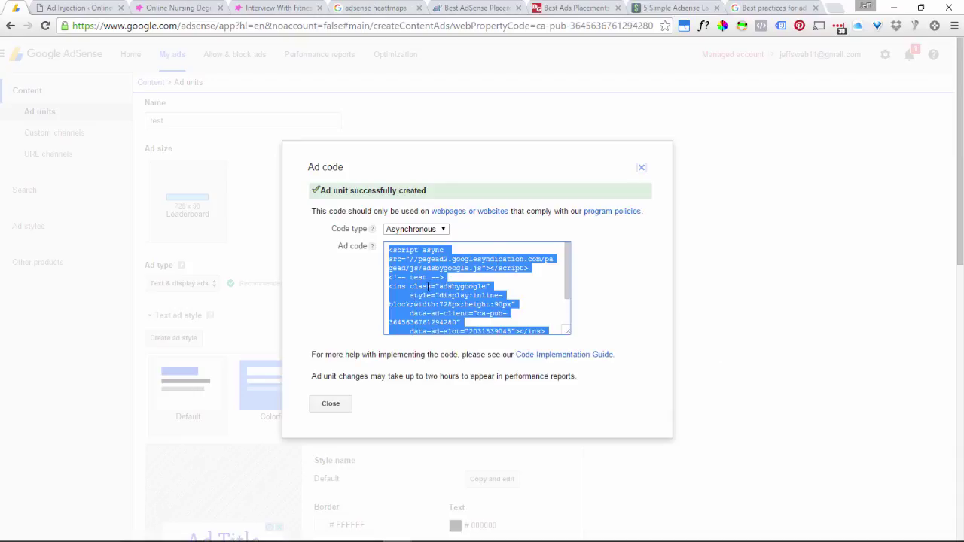